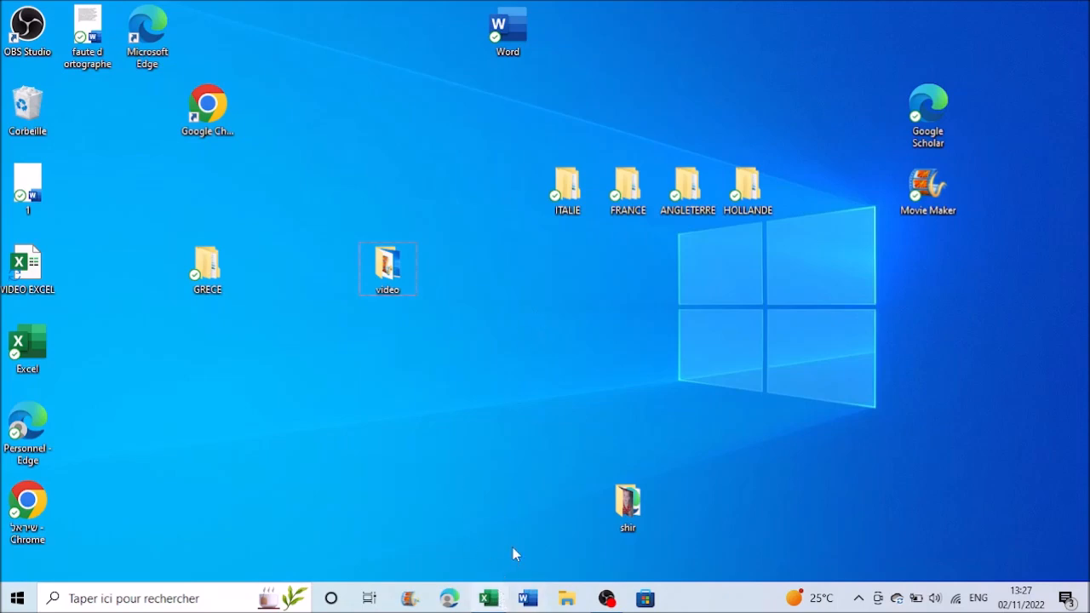
- Switch to the VIDEO EXCEL workbook in Excel and select the first empty cell under NOUVELLE REFERENCE
left_click(487, 599)
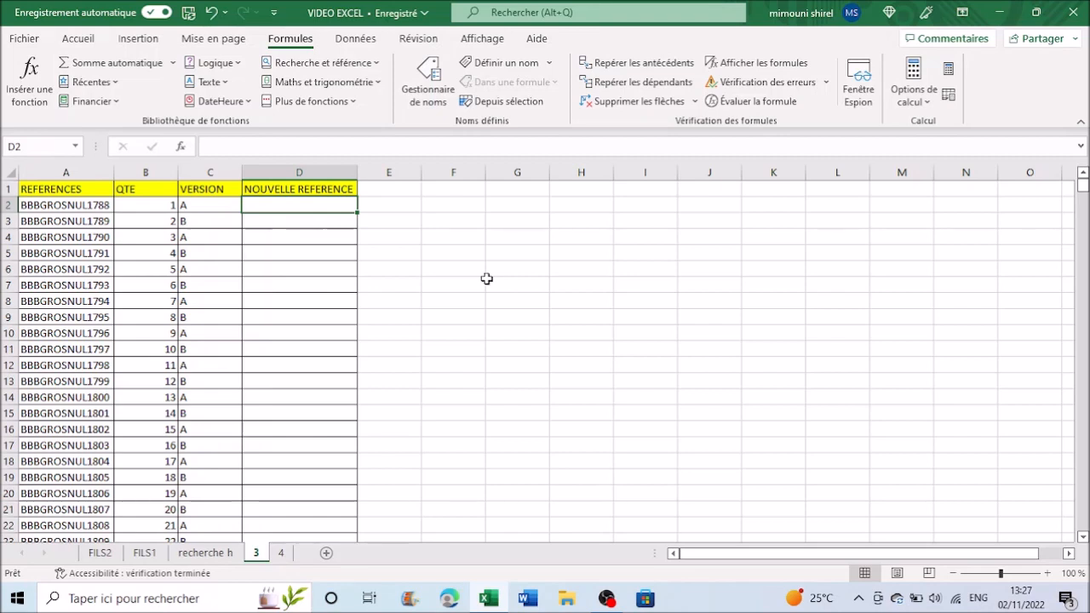
left_click(458, 287)
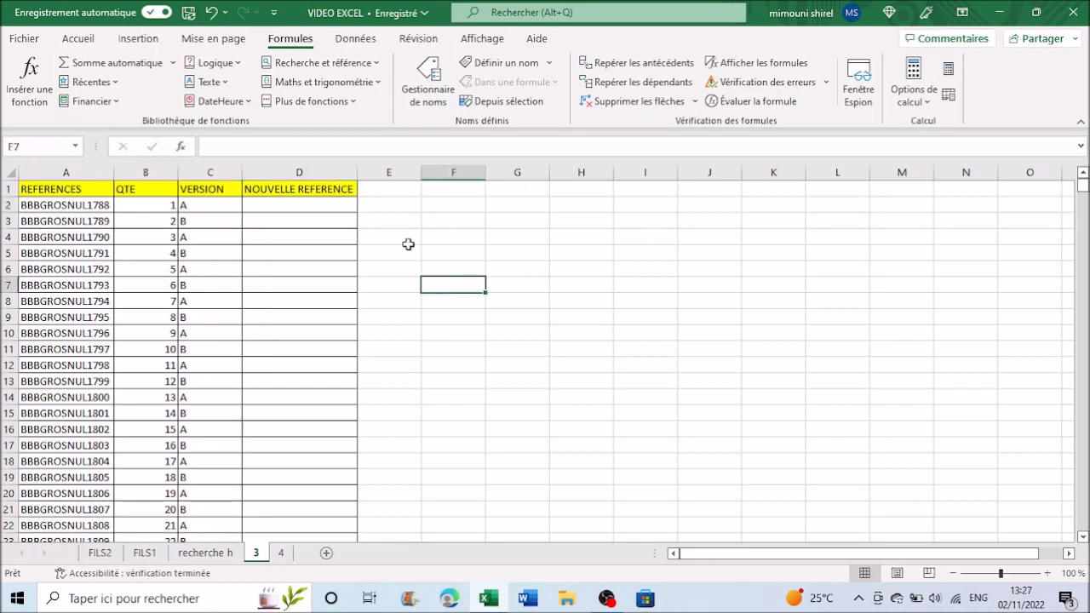
left_click(306, 208)
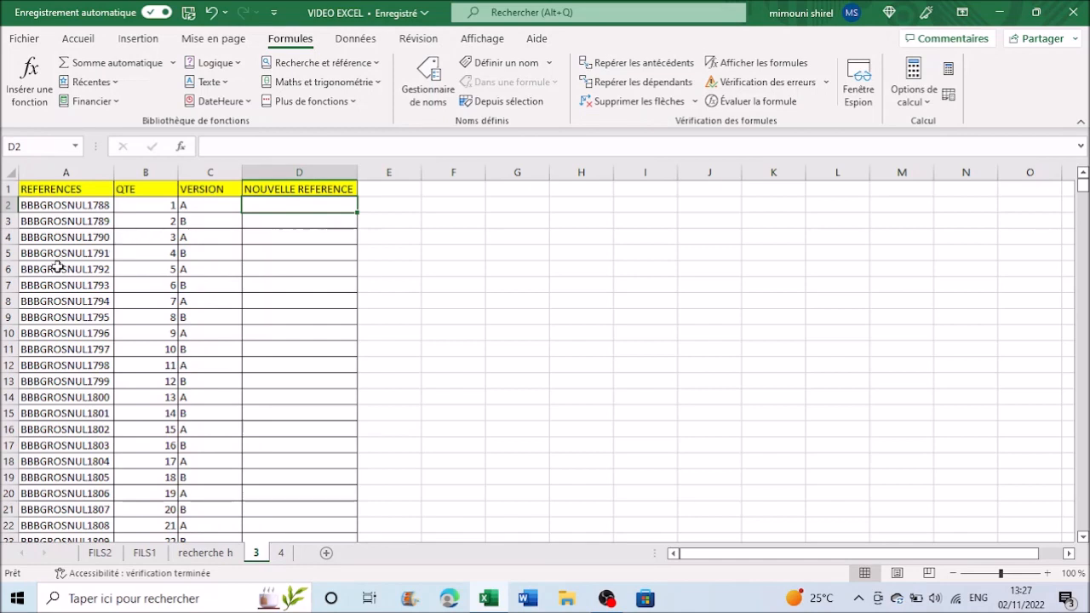
- Look through the REFERENCES and VERSION columns of the table, well down the sheet and back to its start
left_click(98, 208)
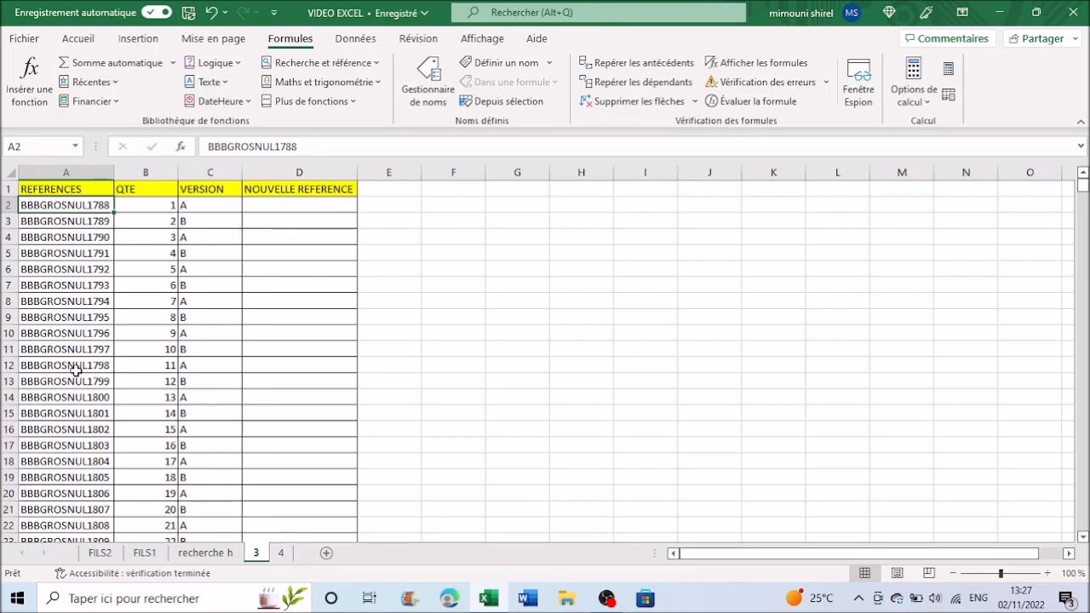
scroll(102, 355, "down", 20)
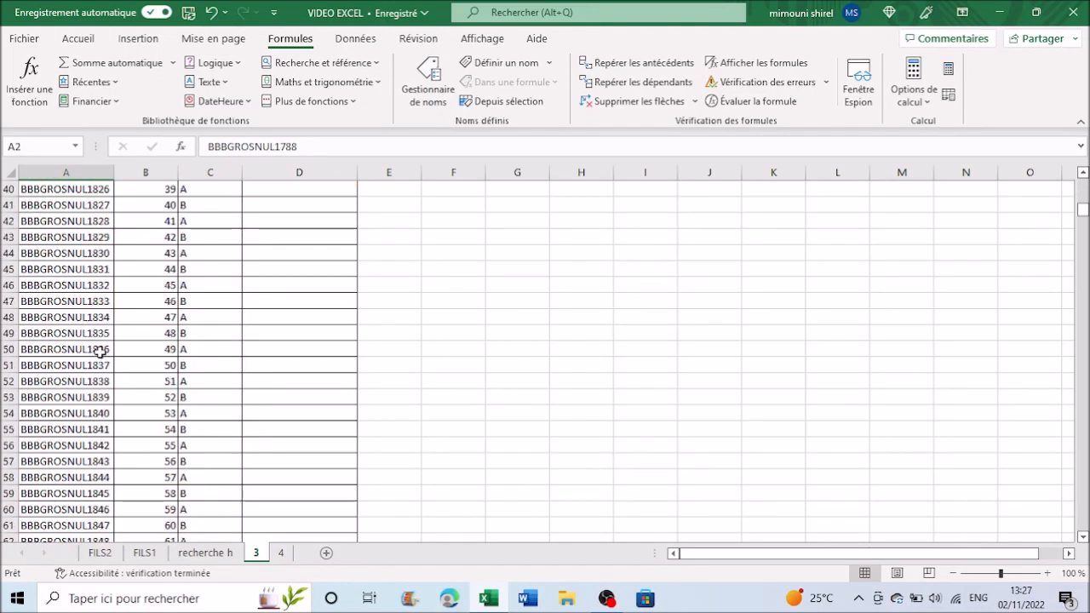
scroll(126, 355, "down", 20)
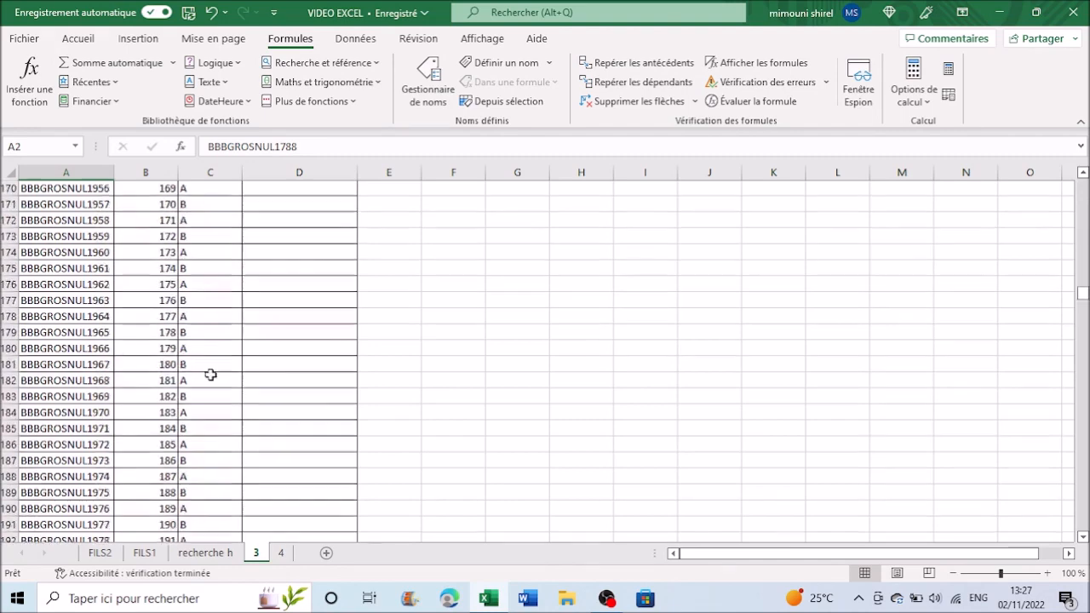
scroll(210, 375, "down", 5)
scroll(211, 375, "up", 20)
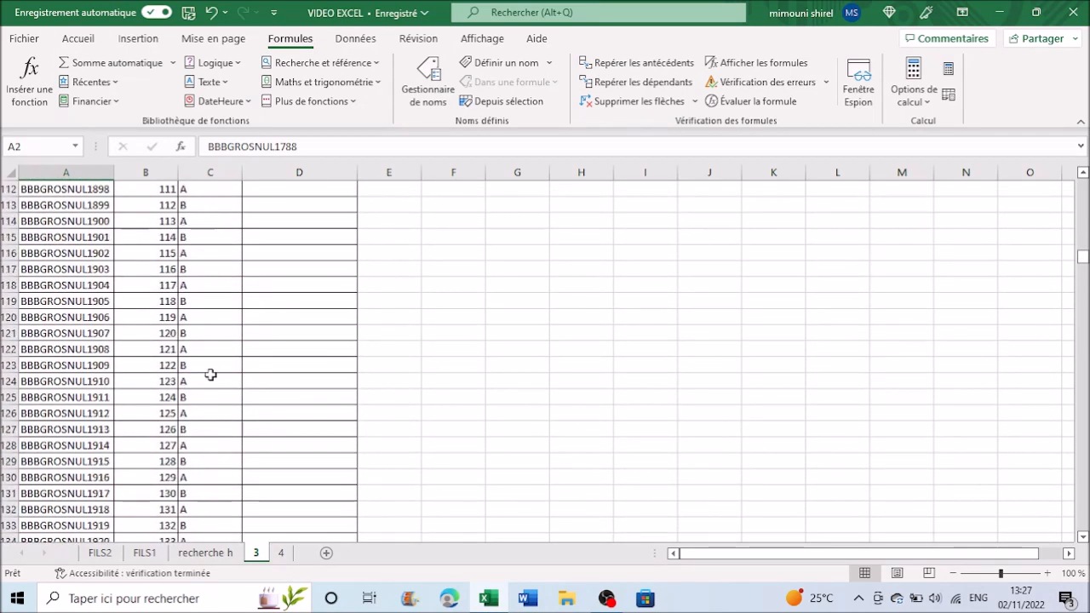
scroll(211, 375, "up", 20)
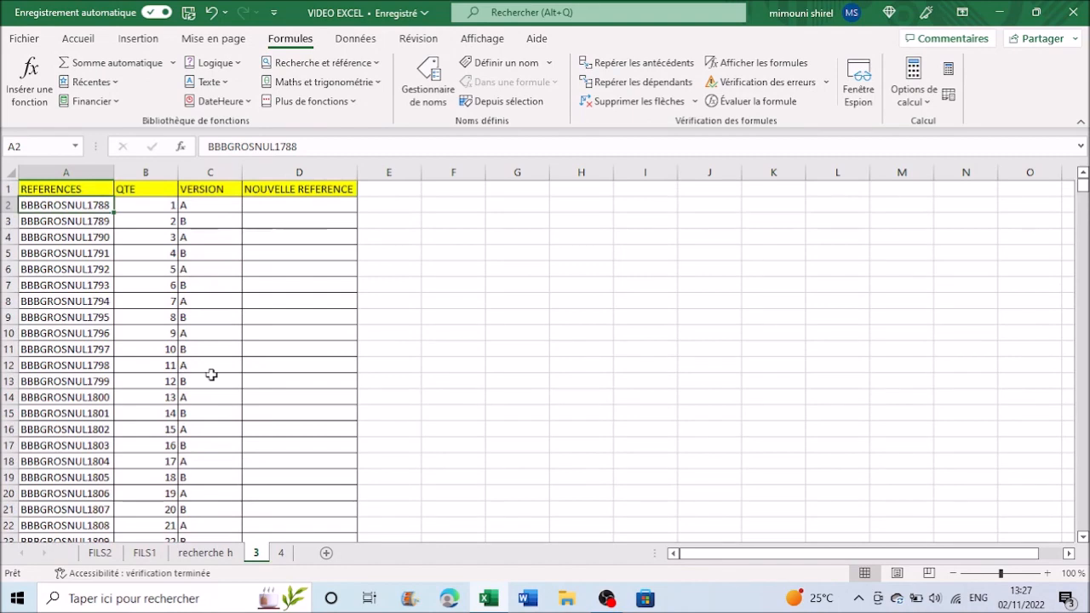
left_click(208, 253)
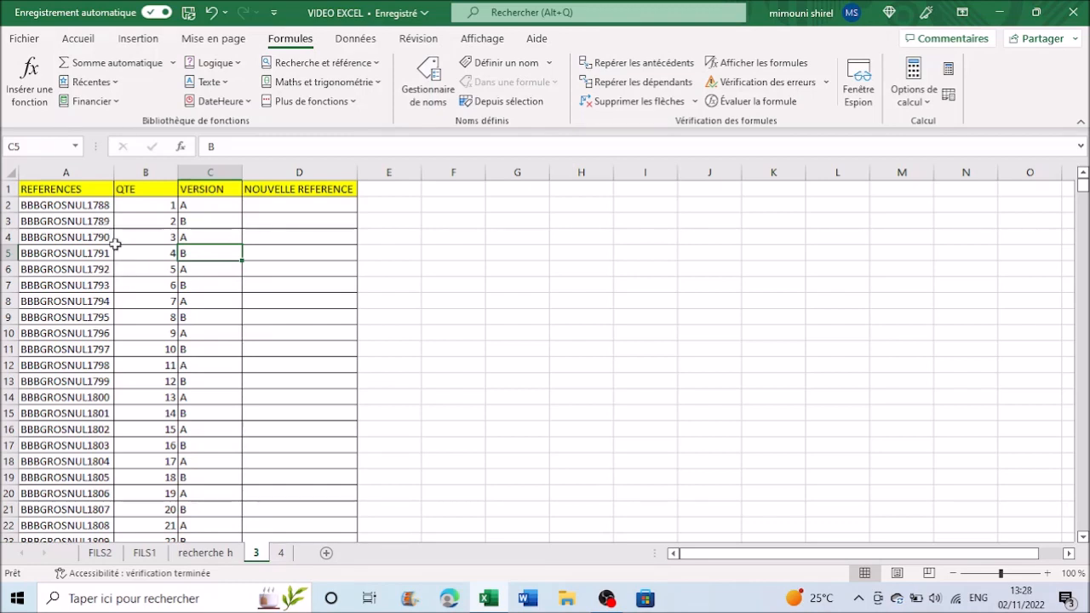
- Begin a REMPLACER formula in cell D2 with A2 as the old text and 4 as the starting character
left_click(328, 208)
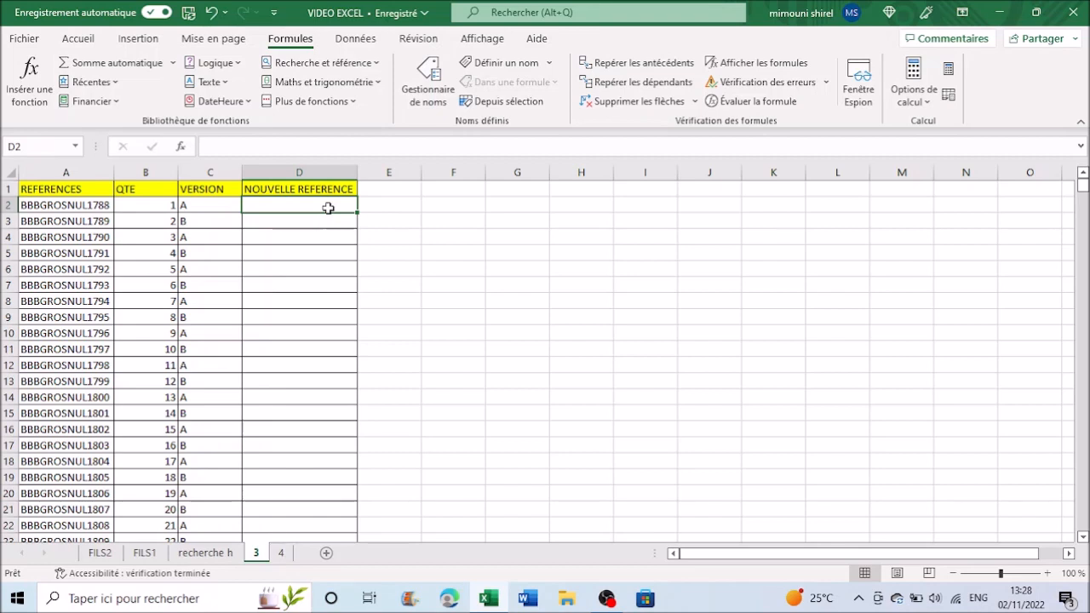
type("=")
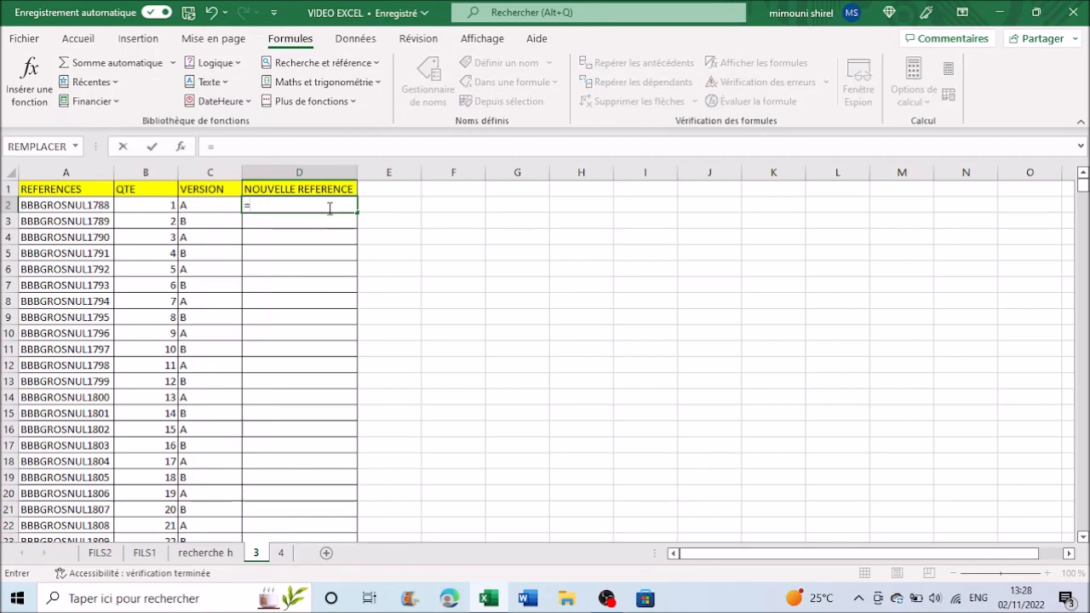
type("REMPLA")
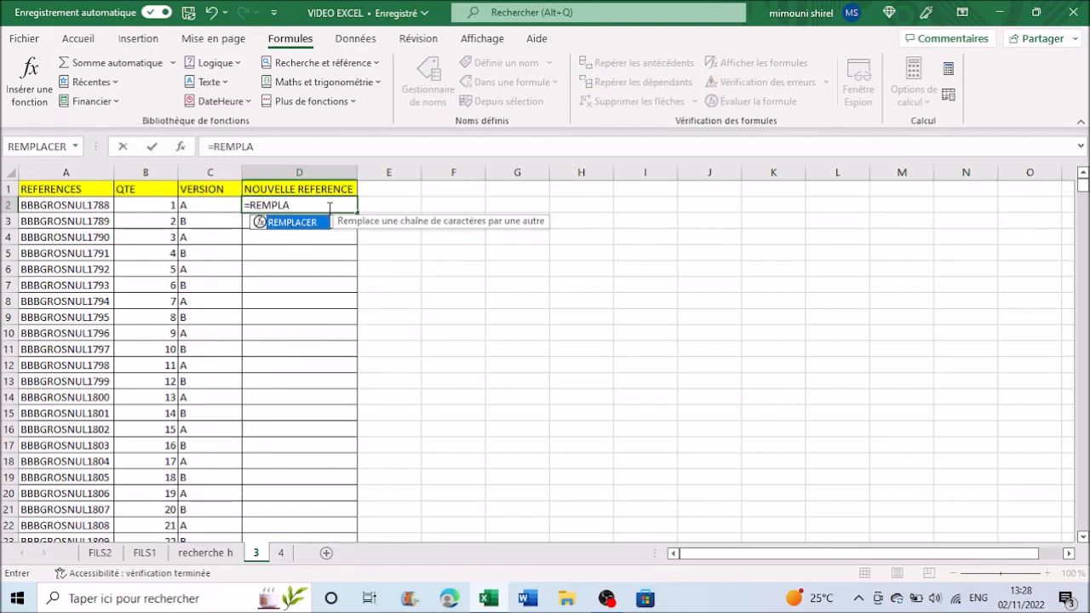
type("CER(")
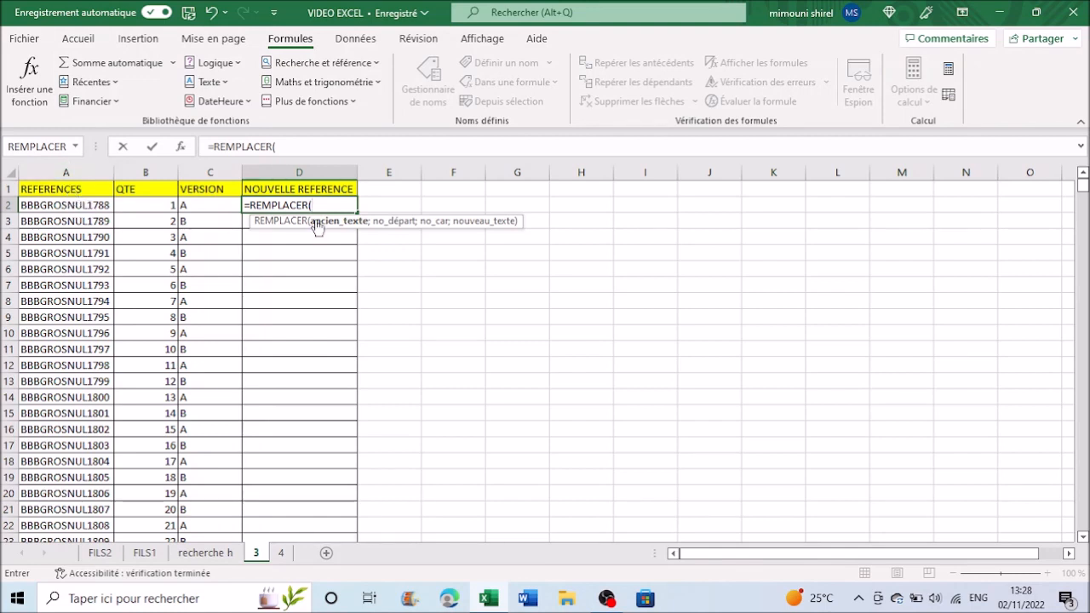
left_click(86, 208)
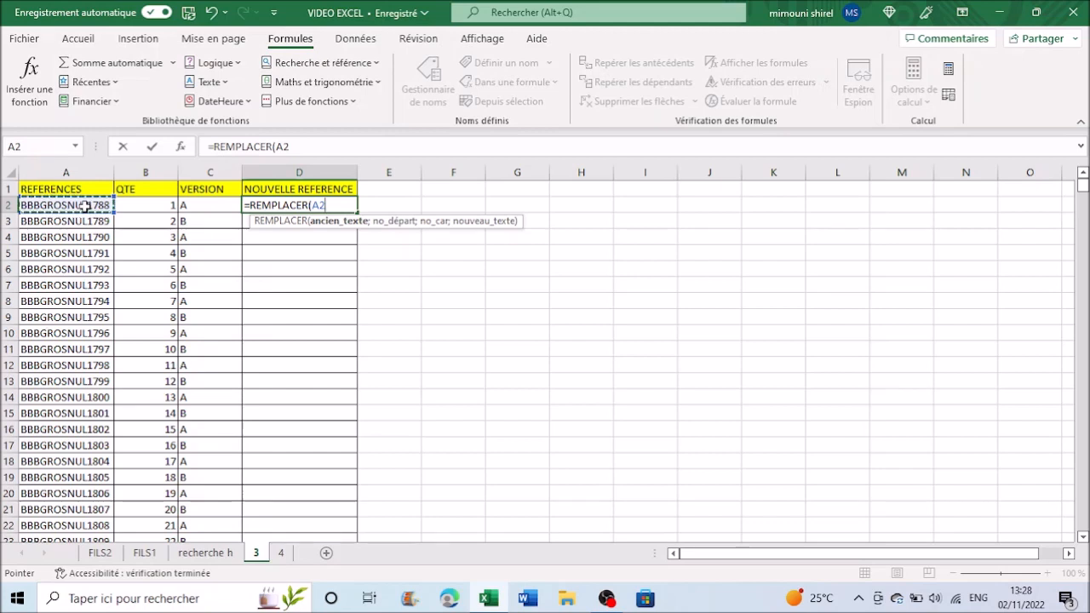
type(";")
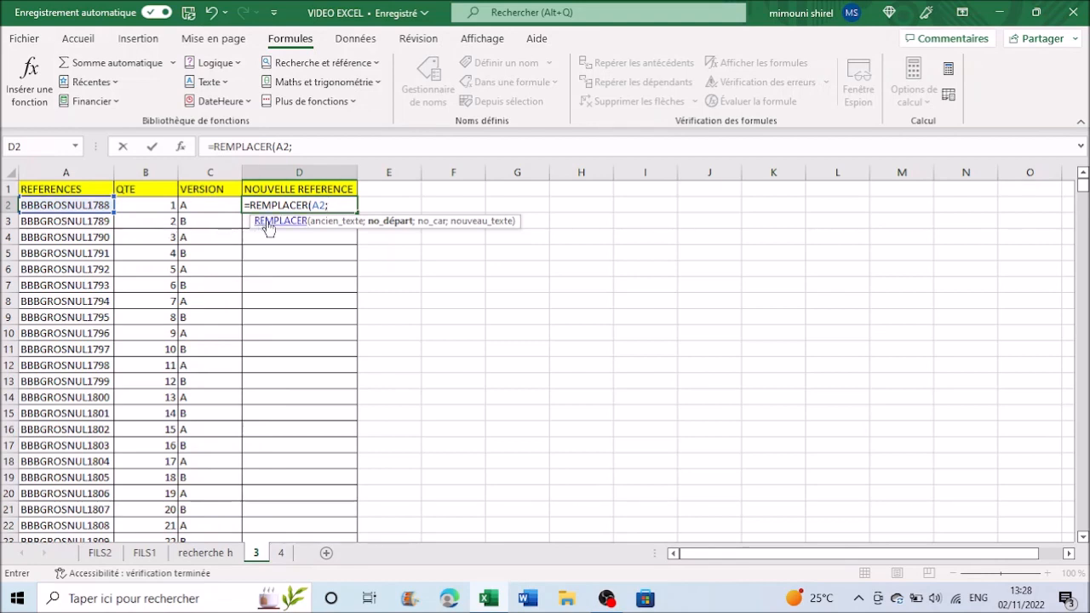
type("4;")
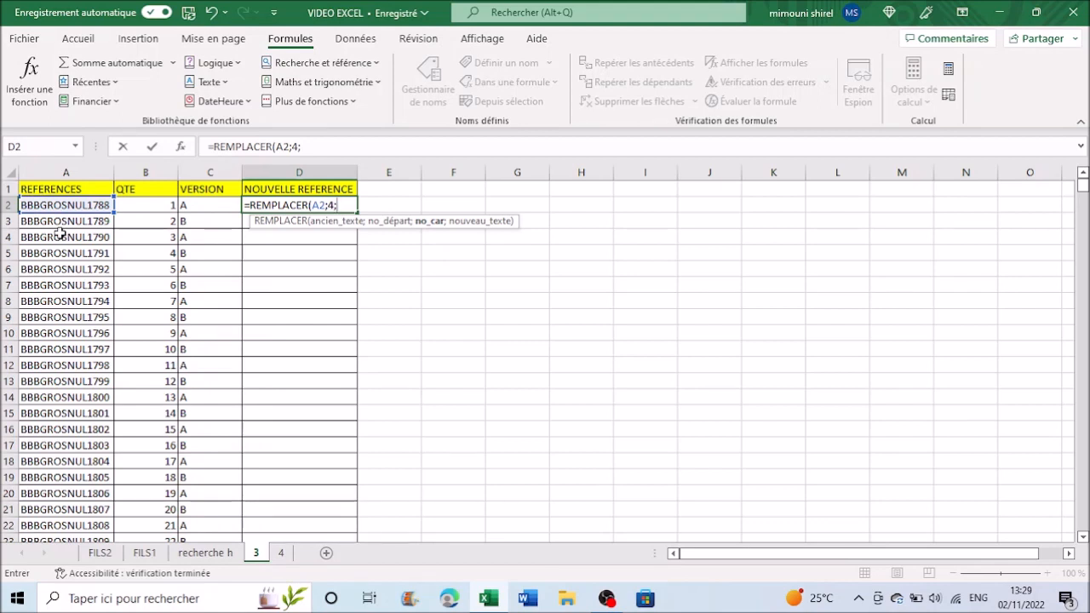
- Complete the D2 formula as =REMPLACER(A2;4;7"FFF") and try to validate it
type("7\"\"")
left_click(350, 204)
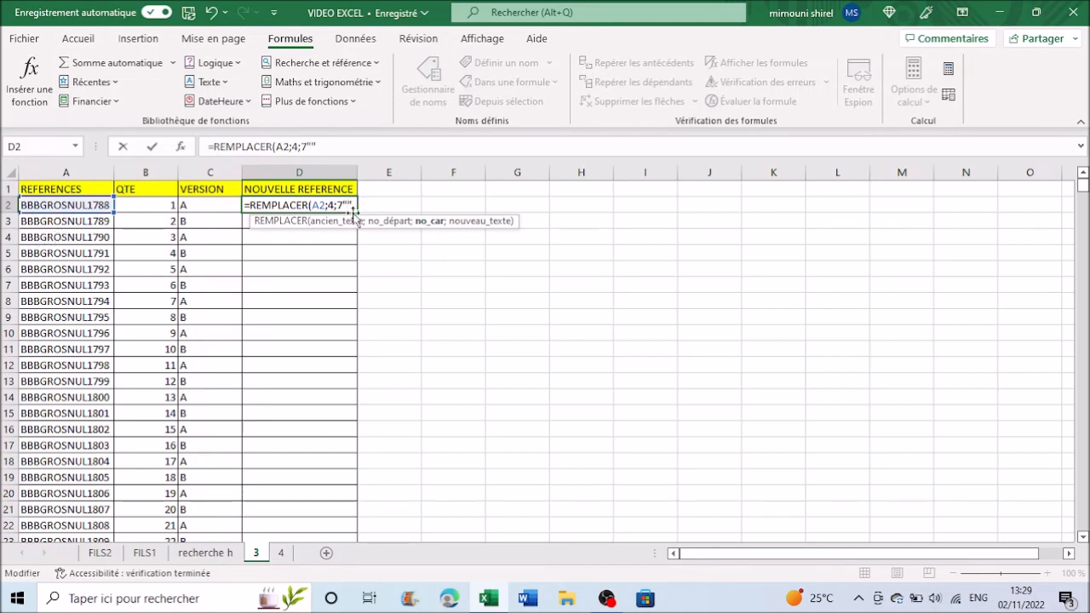
type("FFF")
left_click(380, 147)
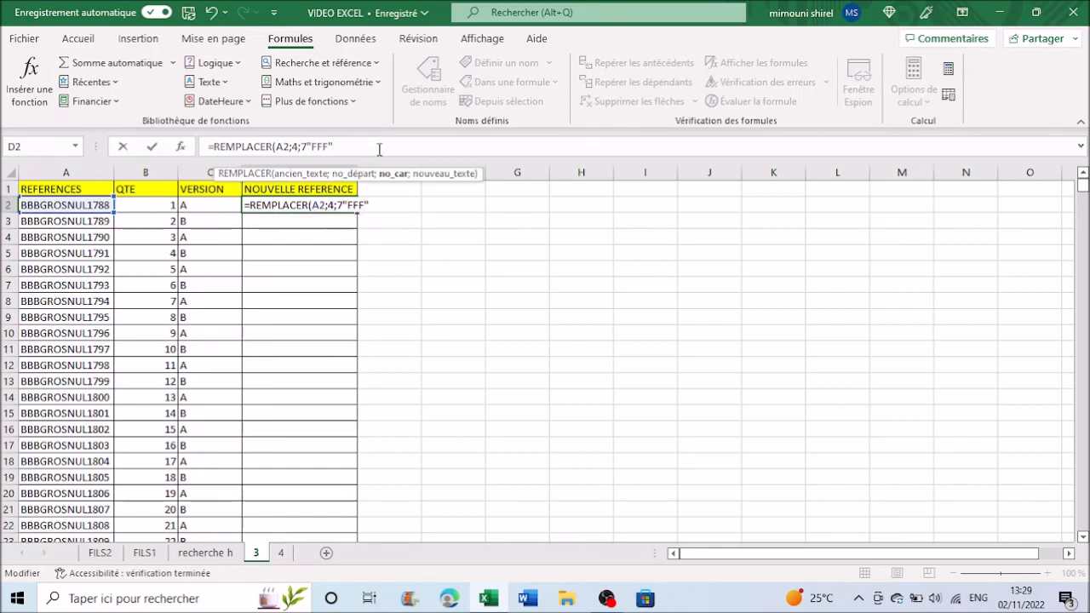
type(")")
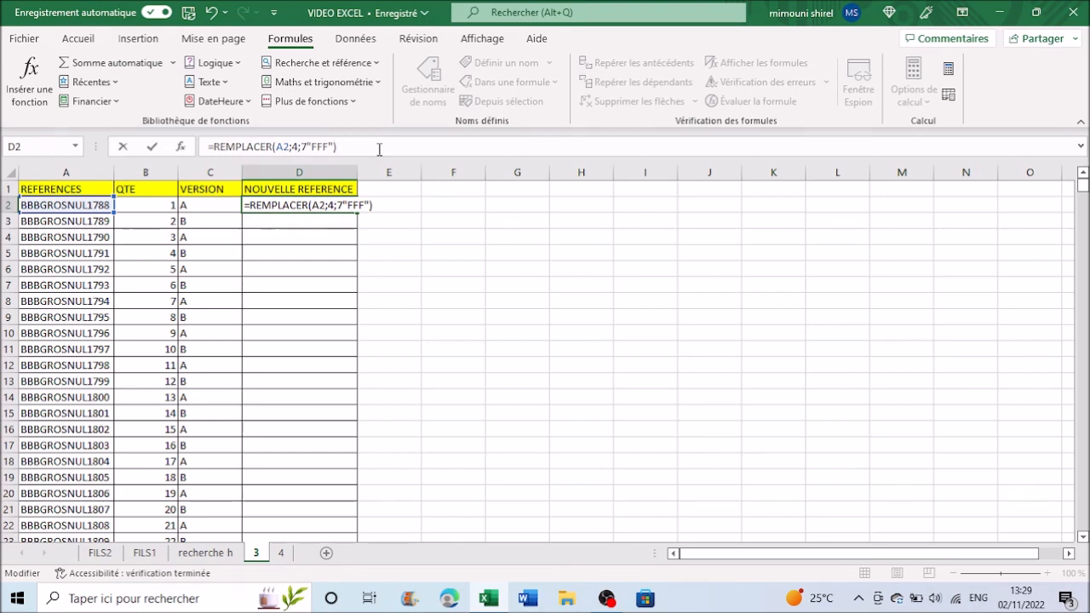
key("Return")
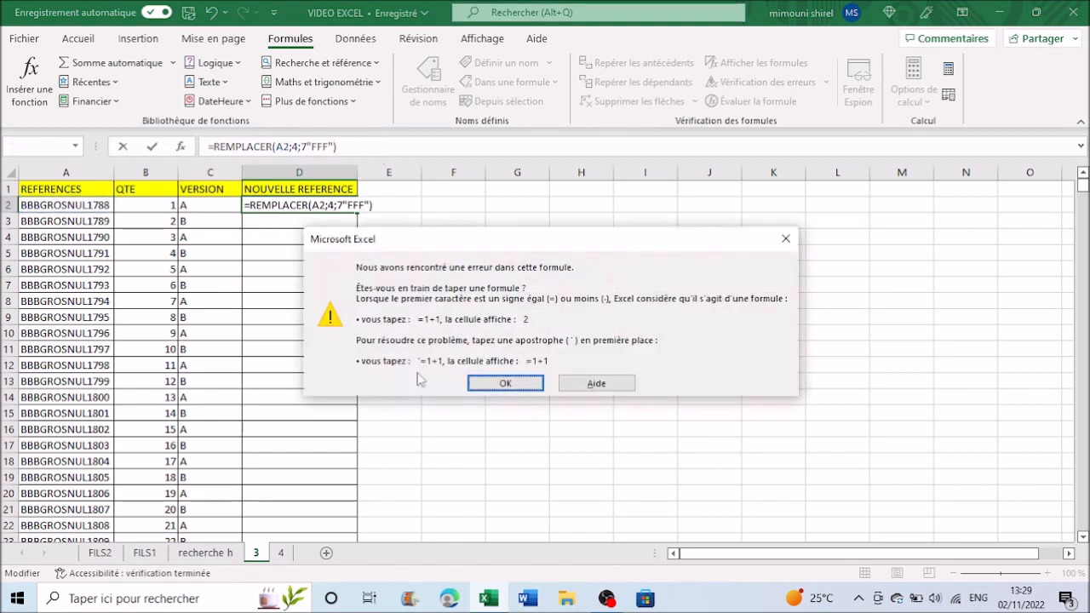
left_click(499, 384)
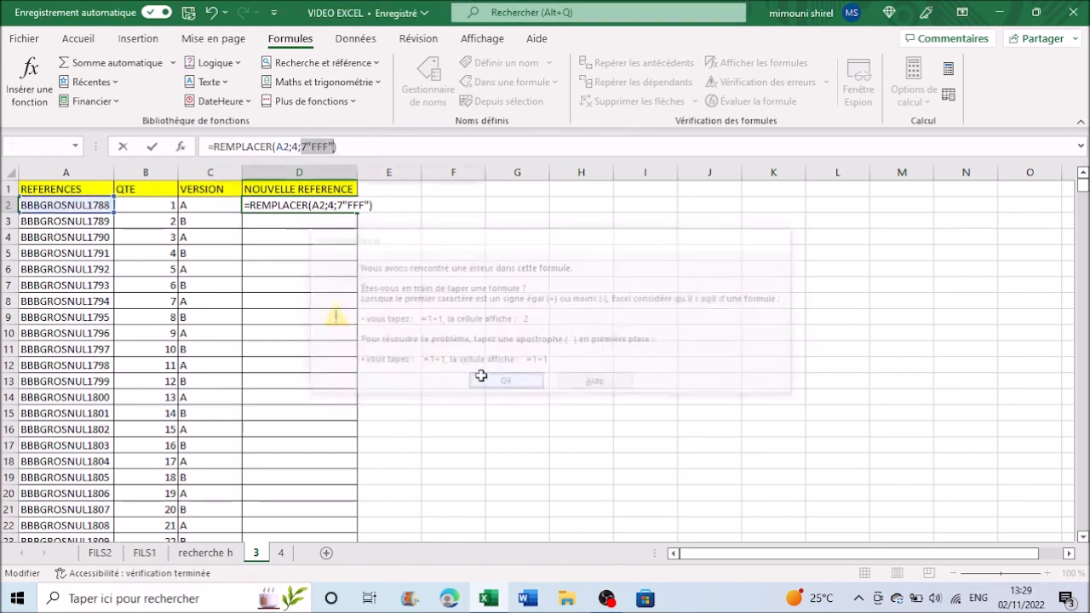
- Correct the D2 formula to =REMPLACER(A2;4;7;"FFF") and fill it down the whole NOUVELLE REFERENCE column
left_click(308, 146)
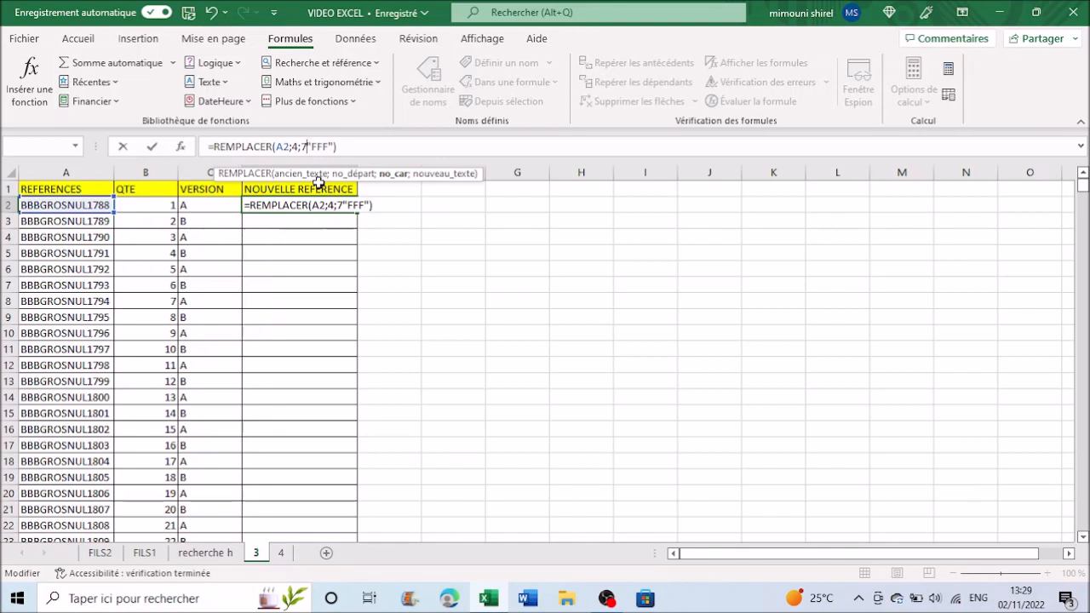
type(";")
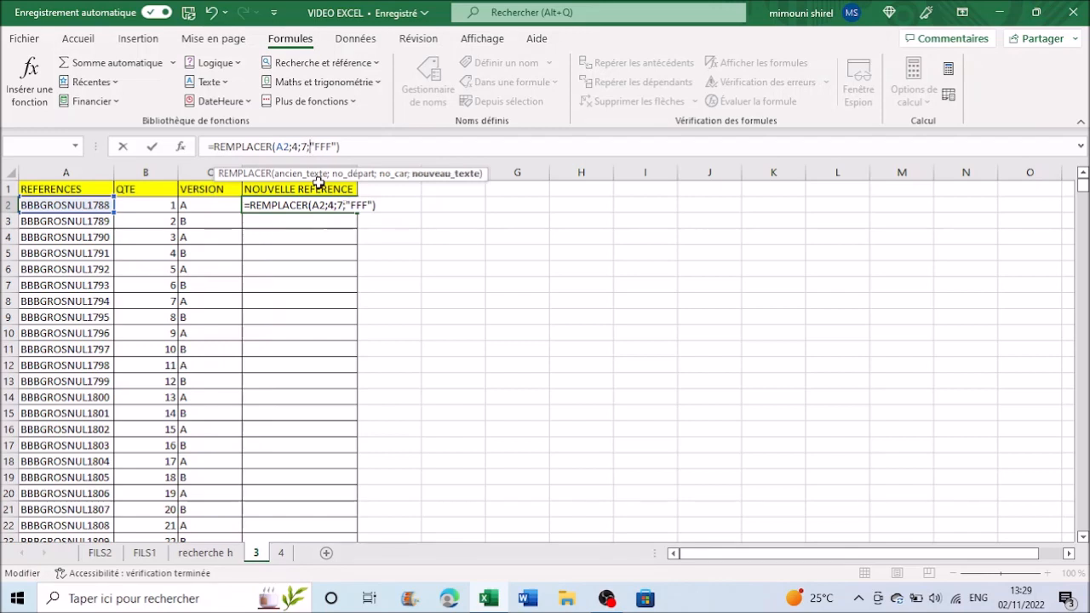
key("Return")
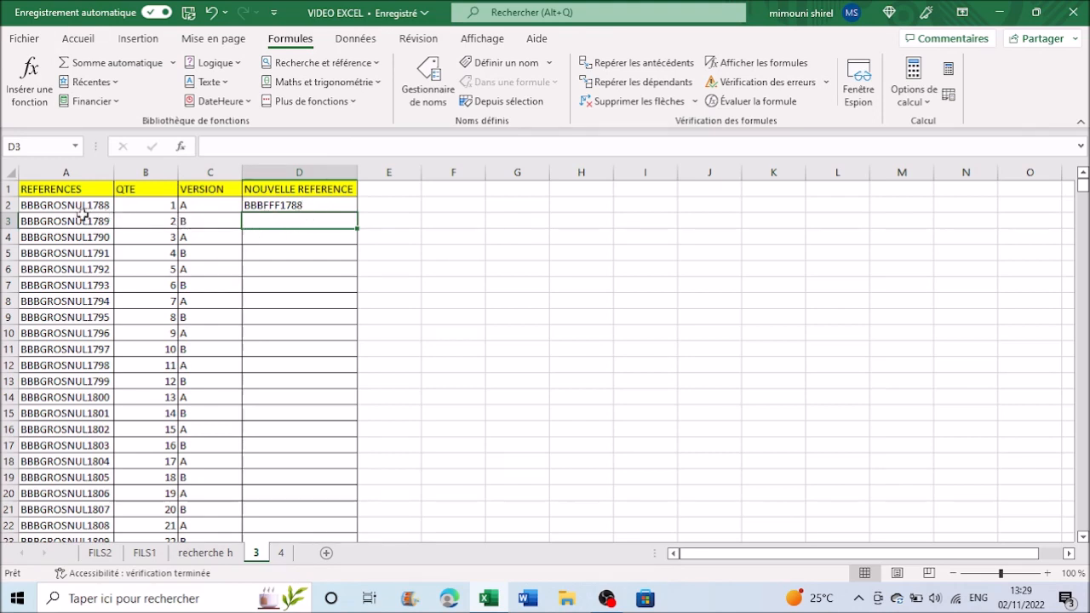
left_click(334, 205)
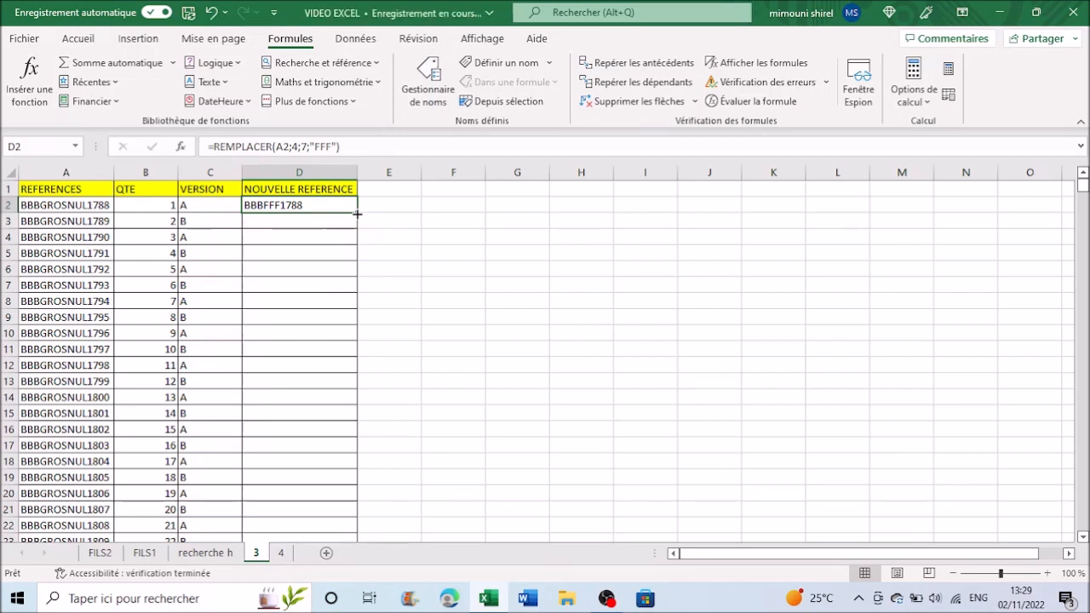
double_click(357, 214)
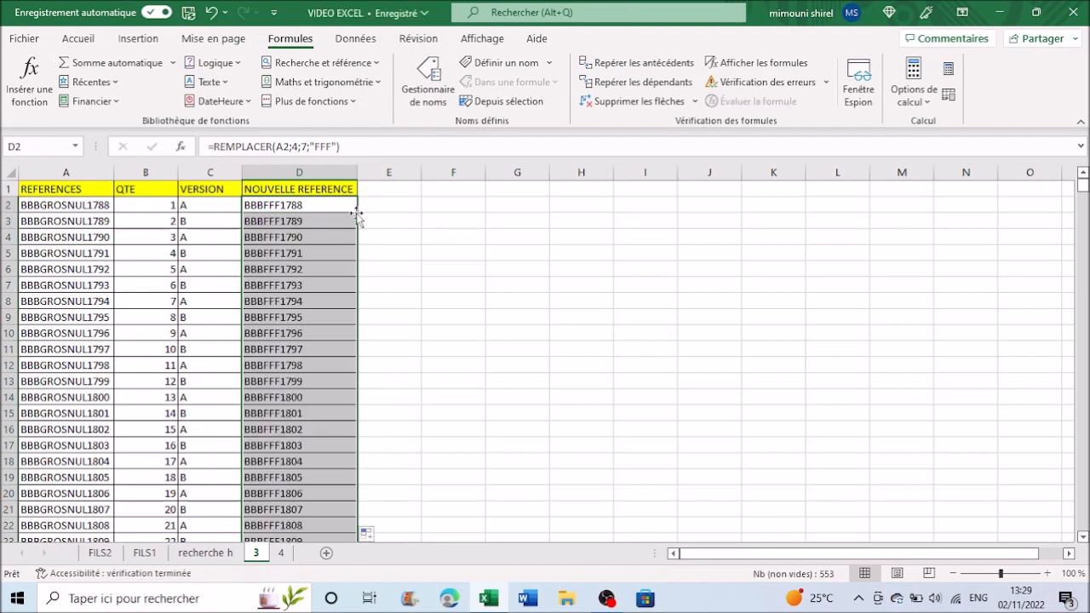
- Check the filled NOUVELLE REFERENCE column down to the end of the table, then return to cell D2
scroll(260, 324, "down", 19)
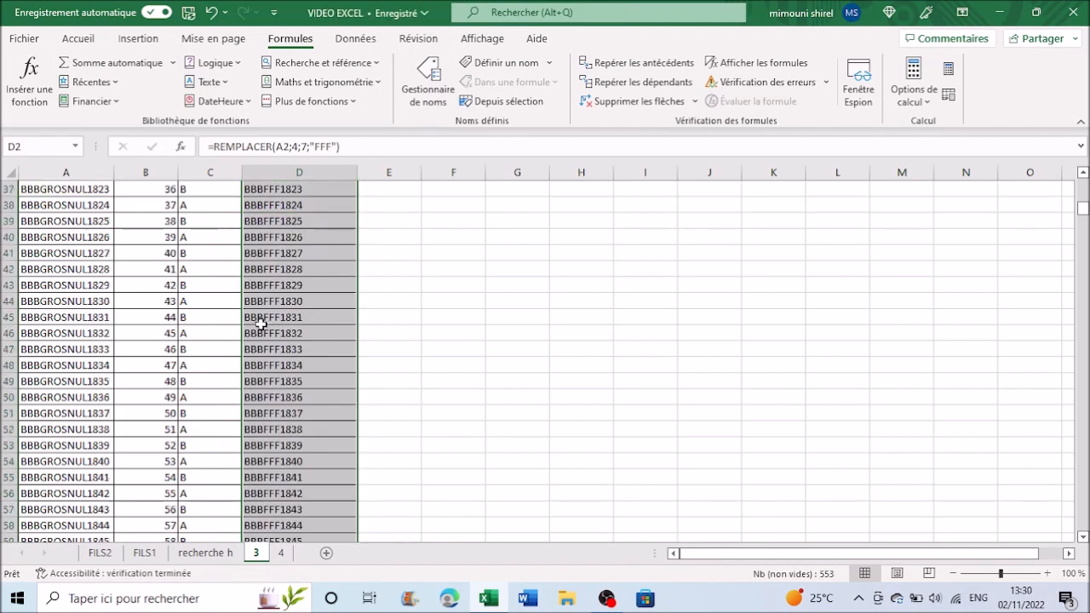
scroll(314, 311, "down", 20)
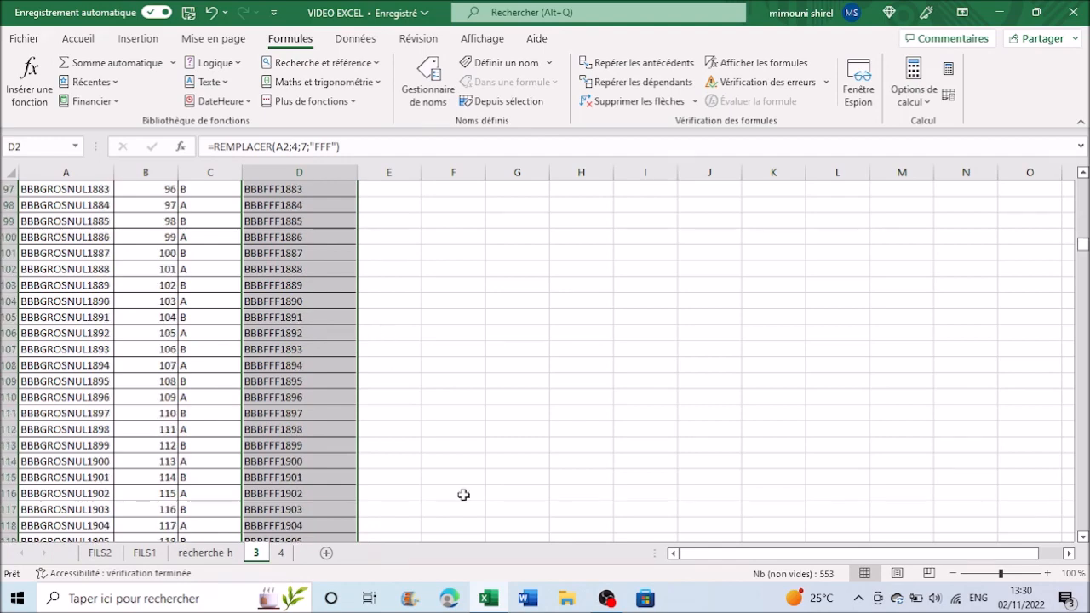
scroll(415, 408, "down", 20)
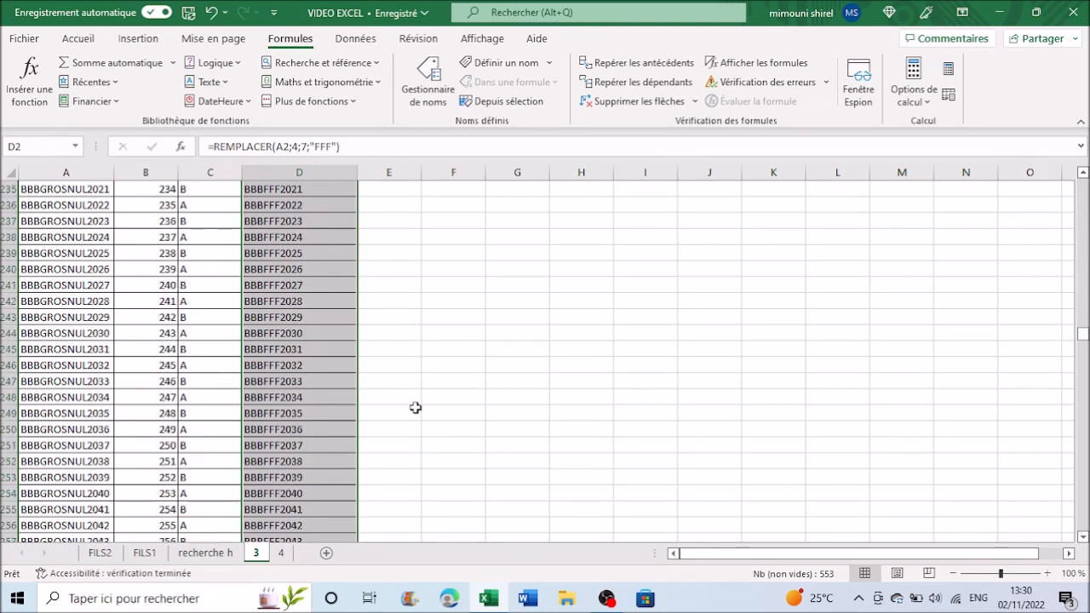
scroll(415, 408, "down", 20)
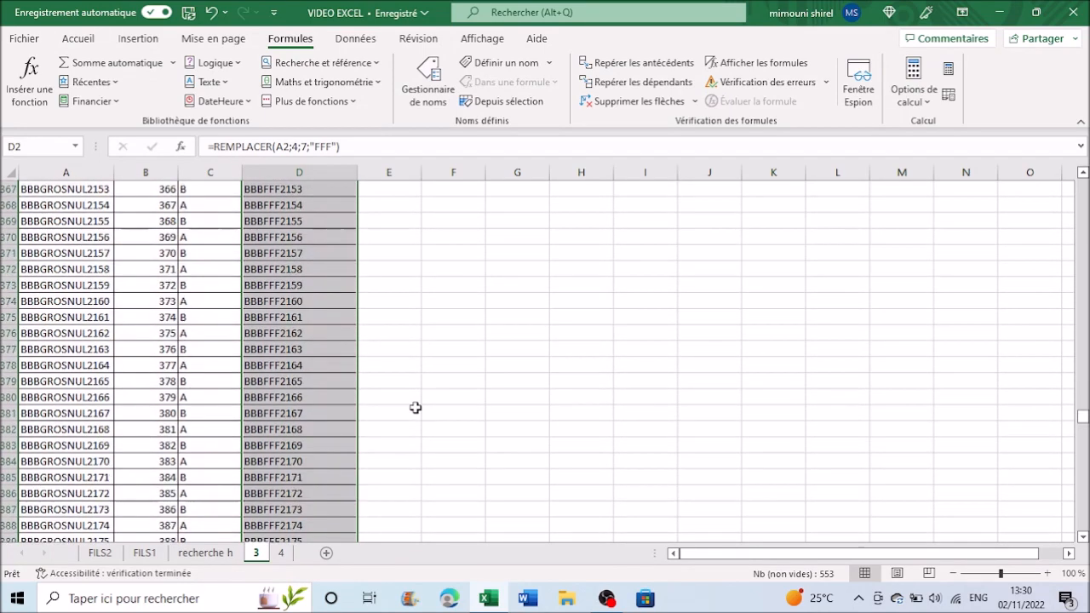
key("Page_Down")
key("Page_Down")
key("Page_Down")
key("Page_Down")
key("Page_Down")
key("Page_Down")
key("Page_Down")
key("Page_Down")
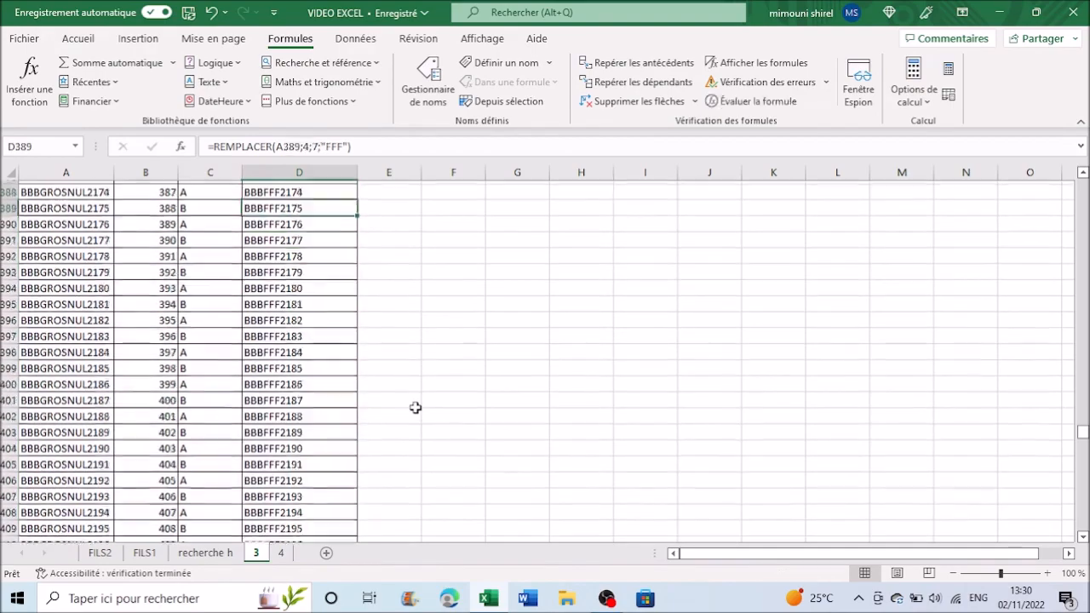
key("Page_Down")
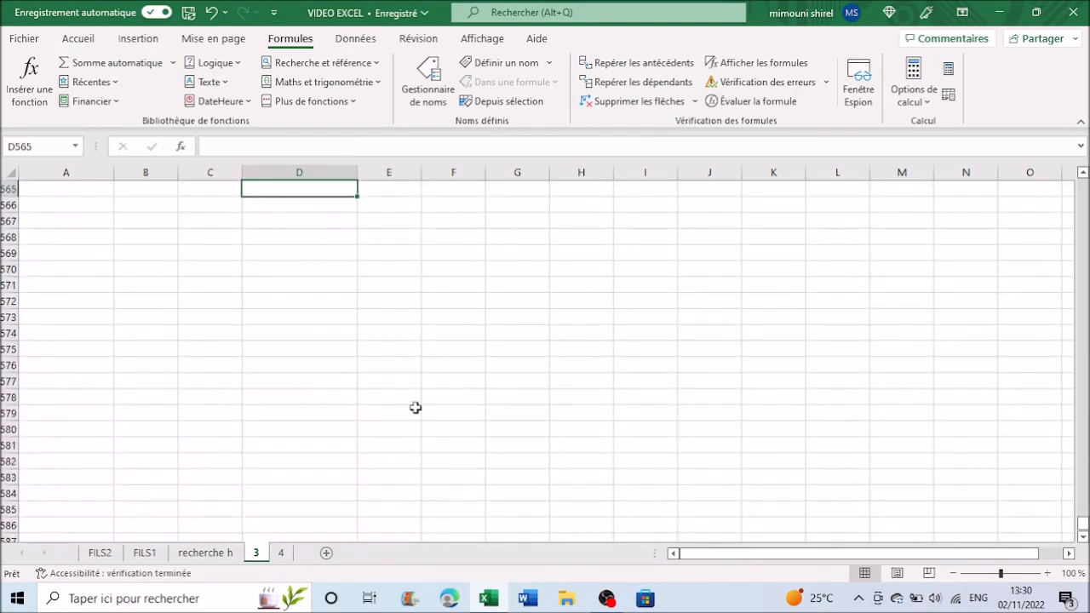
key("Page_Up")
key("Page_Up")
key("Page_Up")
key("Page_Up")
key("Page_Up")
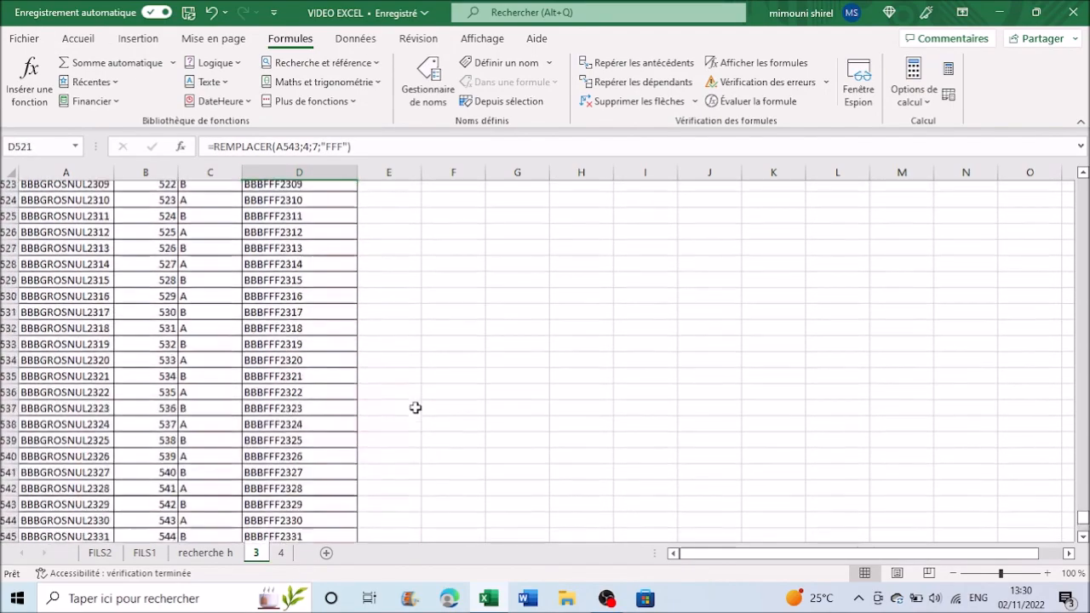
key("Page_Up")
key("Page_Up")
key("Page_Up")
key("Page_Up")
key("Page_Up")
key("Page_Up")
key("Page_Up")
key("Page_Up")
key("Page_Up")
key("Page_Up")
key("Page_Up")
key("Page_Up")
key("Page_Up")
key("Page_Up")
key("Page_Up")
key("Page_Up")
key("Page_Up")
key("Page_Up")
key("Page_Up")
key("Page_Up")
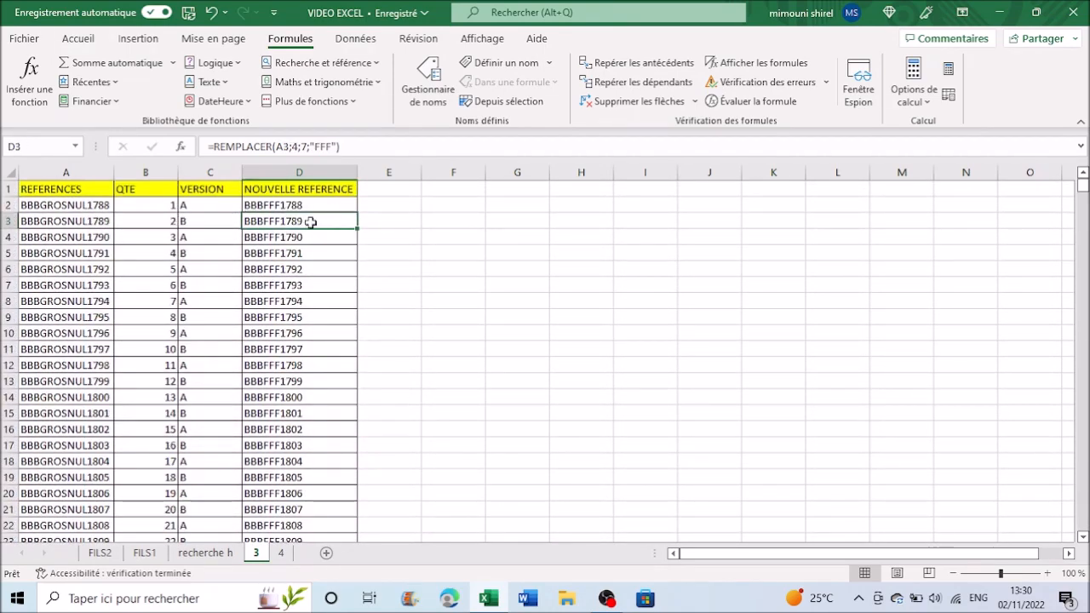
left_click(311, 205)
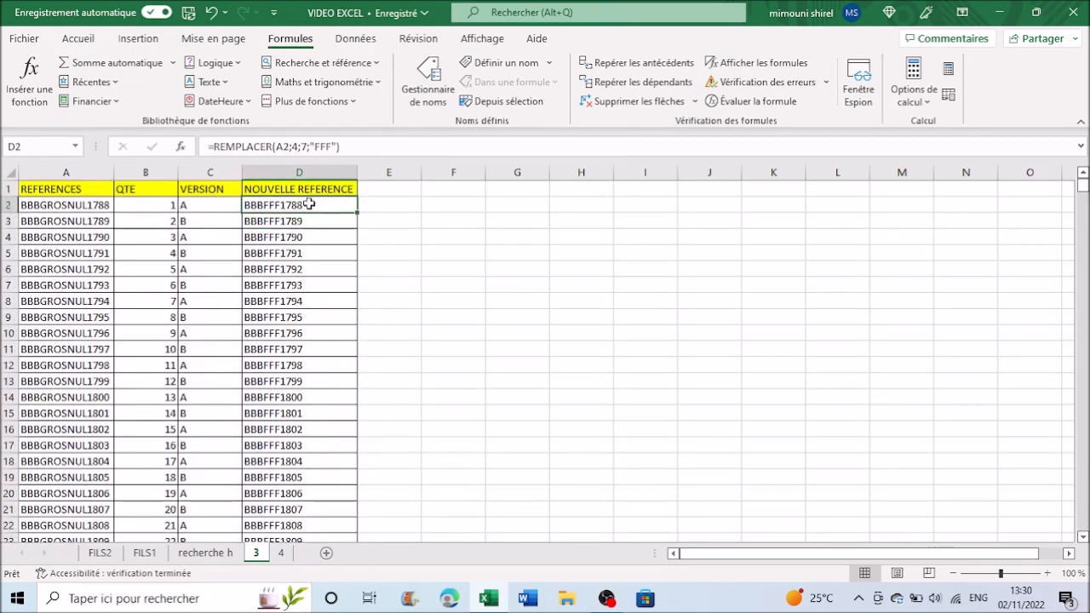
- Replace the new text "FFF" in the D2 REMPLACER formula with an empty string, giving =REMPLACER(A2;4;7;"")
left_click(332, 147)
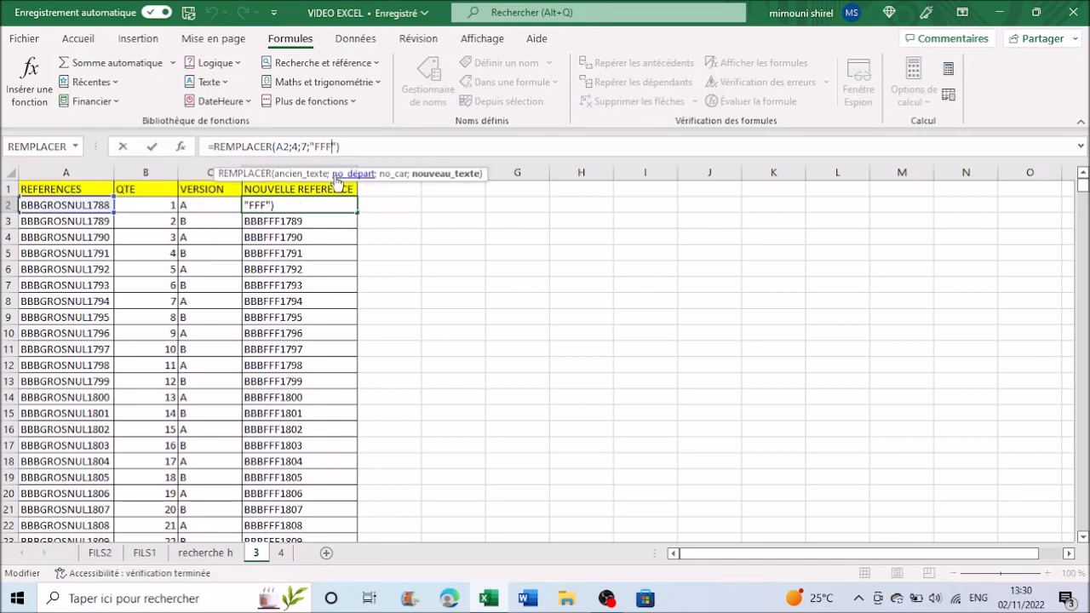
key("BackSpace")
key("BackSpace")
key("BackSpace")
key("Return")
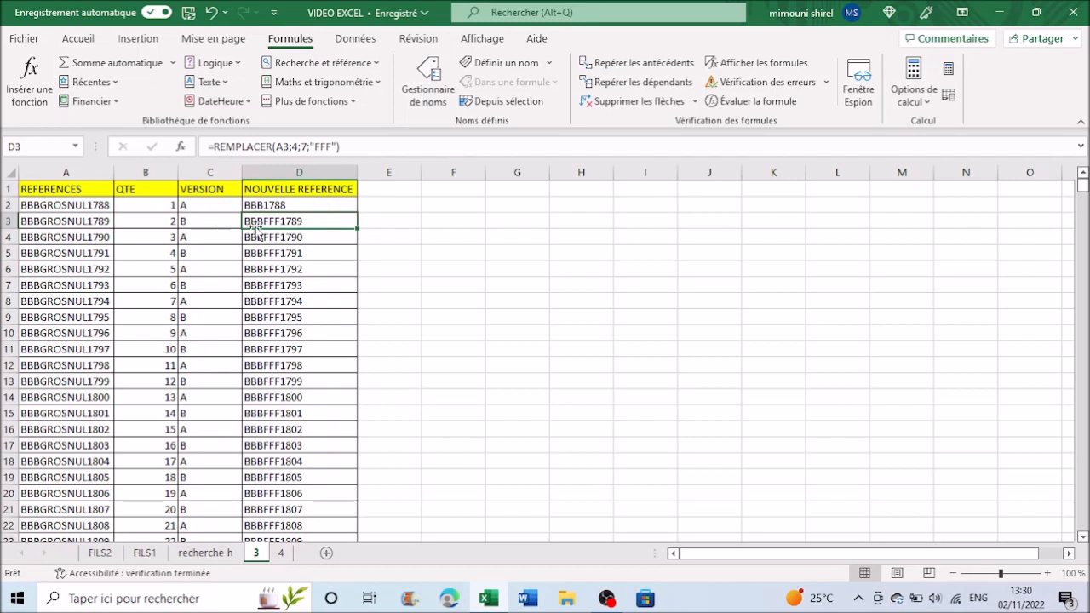
- Compare D2 with the original reference in A2, and fill the D2 formula down the whole NOUVELLE REFERENCE column
left_click(98, 206)
left_click(290, 203)
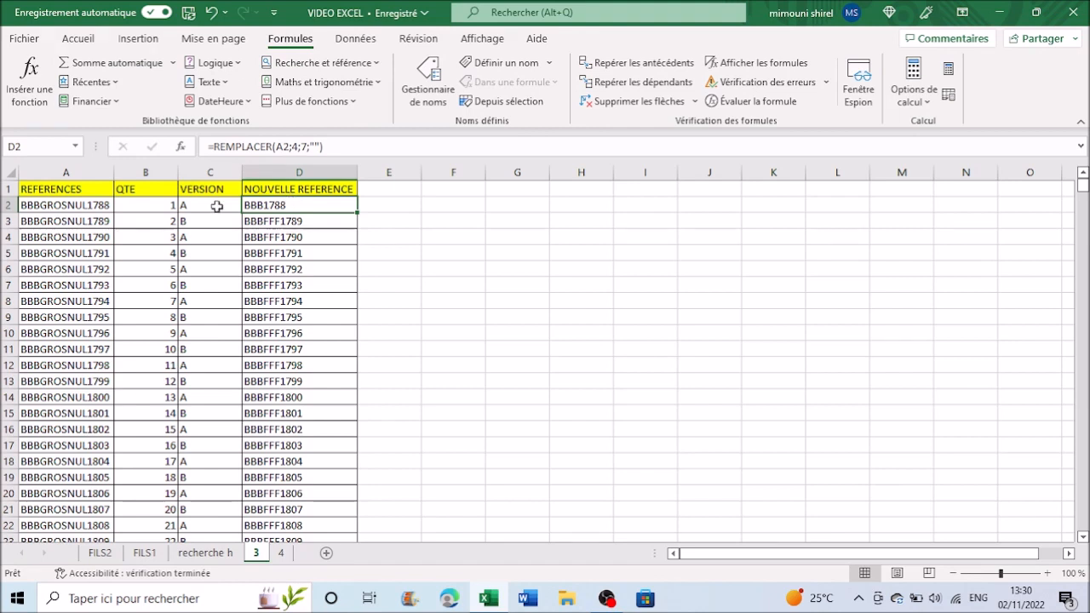
left_click(49, 205)
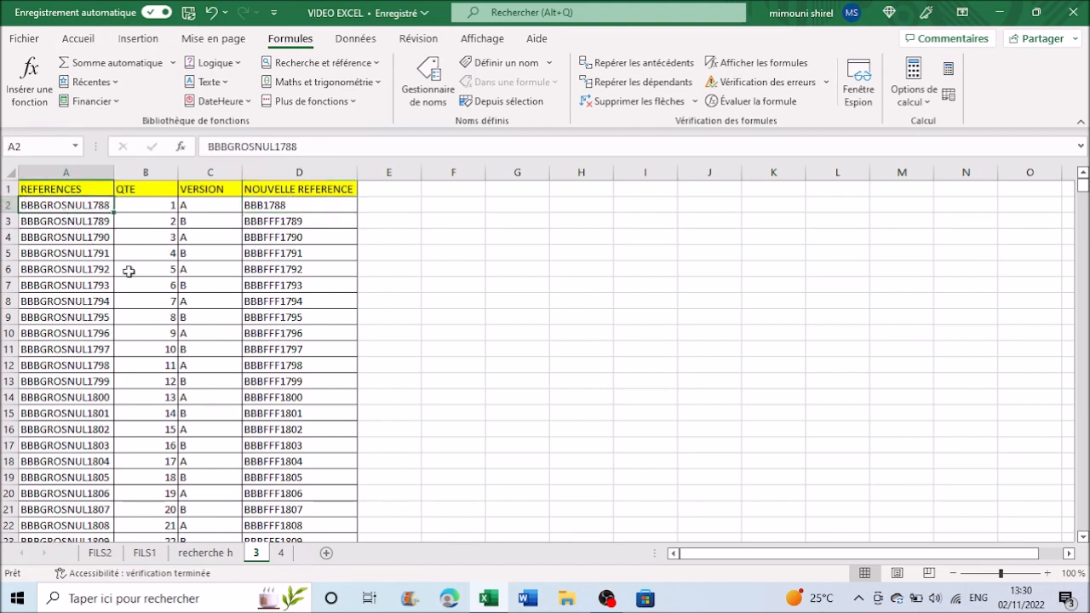
left_click(337, 206)
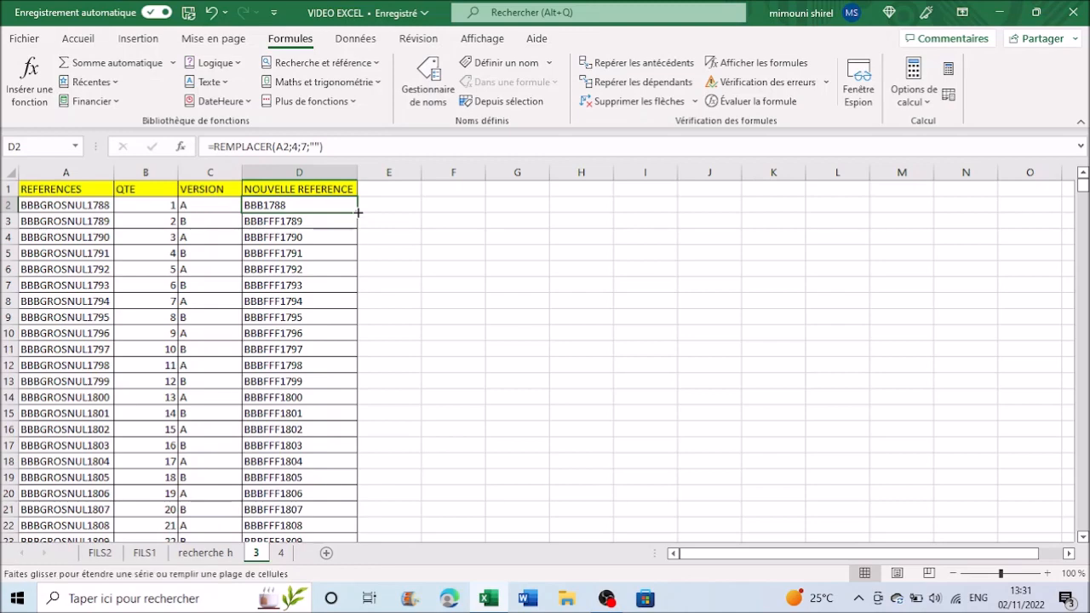
double_click(357, 212)
scroll(316, 319, "down", 1)
scroll(316, 319, "down", 10)
scroll(316, 319, "up", 10)
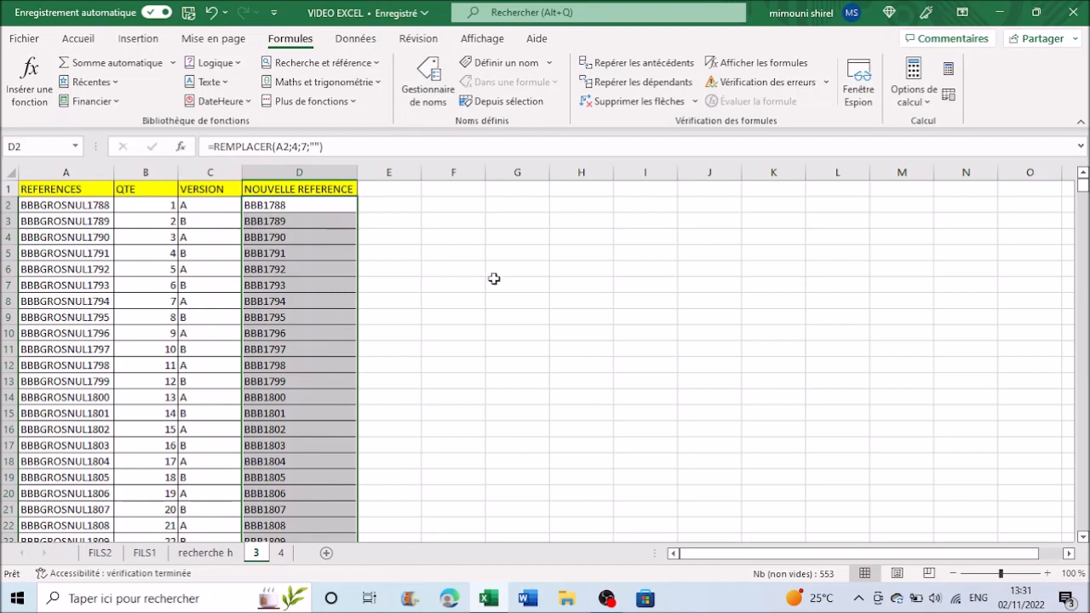